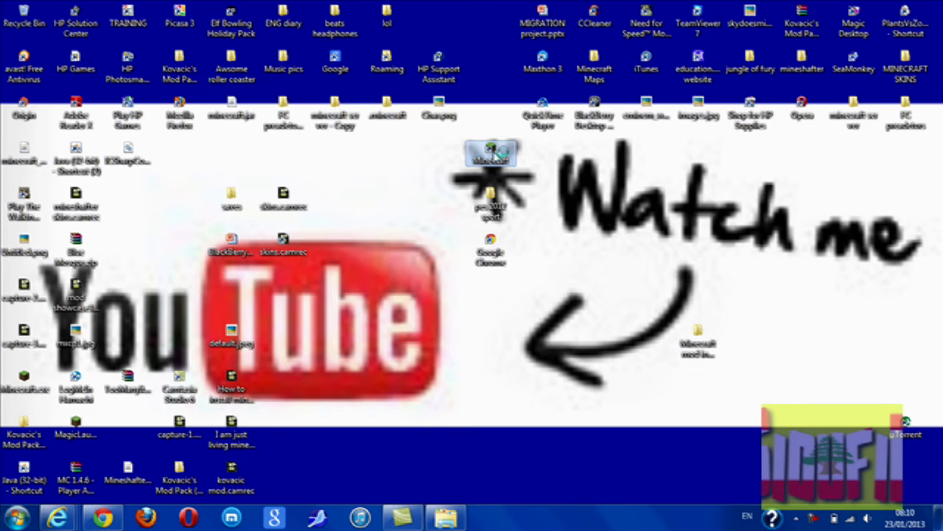
Launch Minecraft 1.4.7 from the maximized Minecraft Launcher to reach the title menu.
double_click(502, 153)
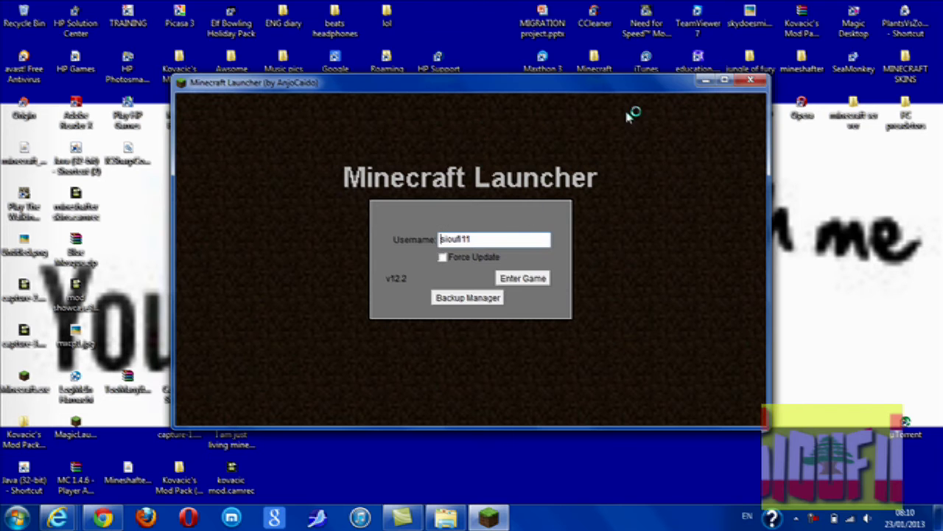
left_click(739, 83)
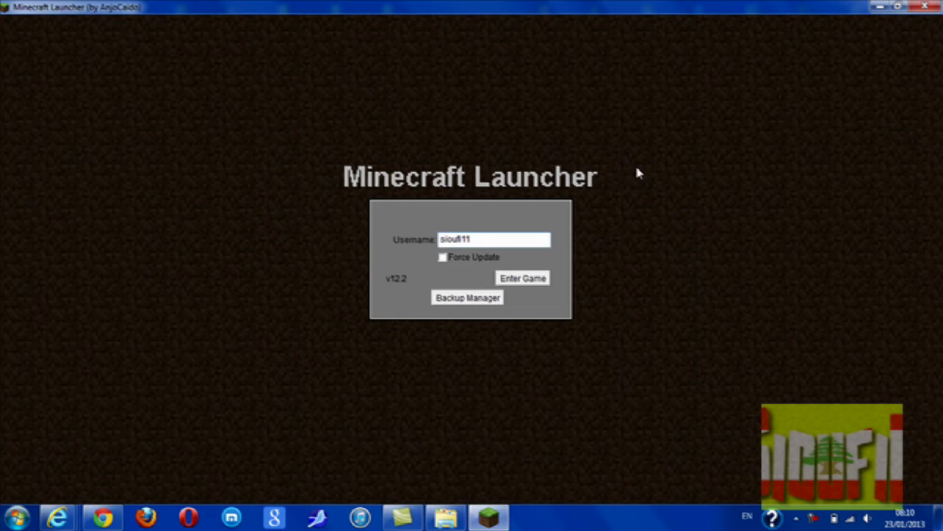
left_click(523, 278)
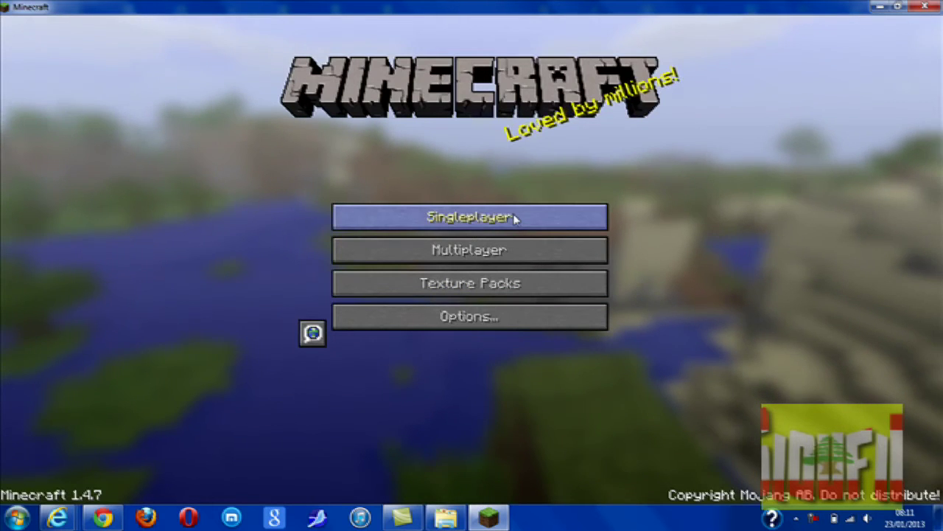
Load the saved creative world from the Singleplayer list.
left_click(516, 218)
double_click(512, 234)
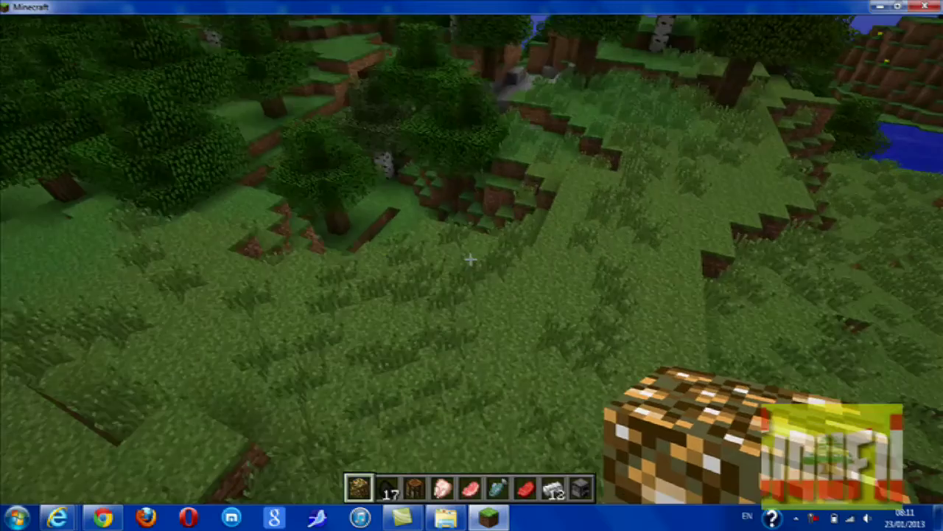
scroll(472, 260, "down", 1)
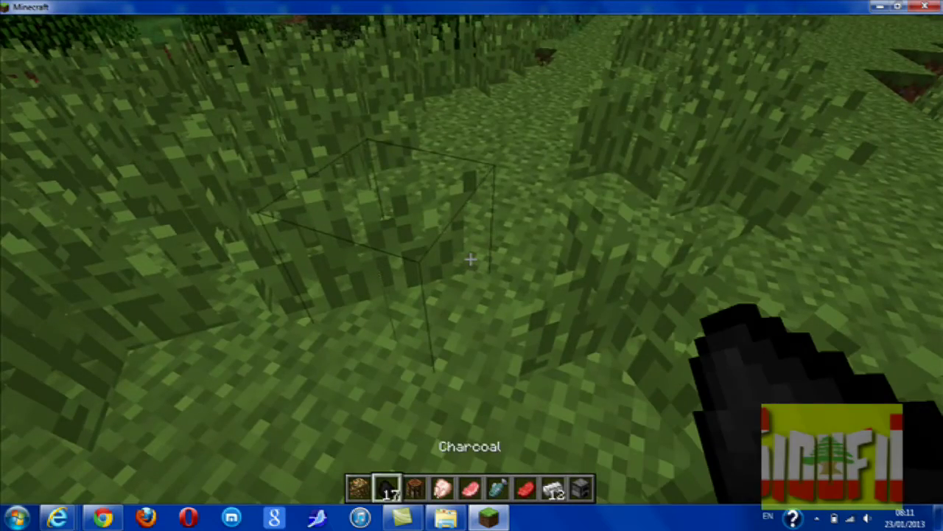
scroll(472, 259, "down", 1)
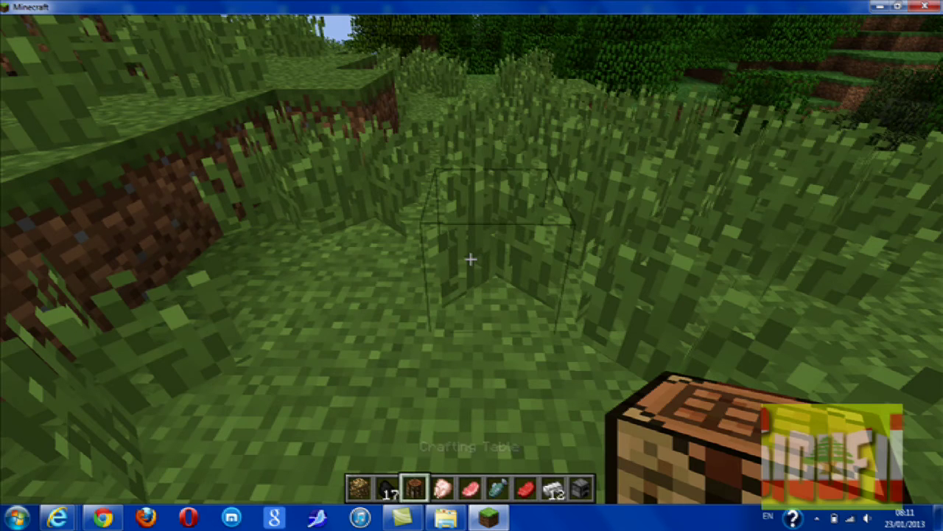
Place the crafting table and fill the grid's left column with iron ingots.
right_click(471, 260)
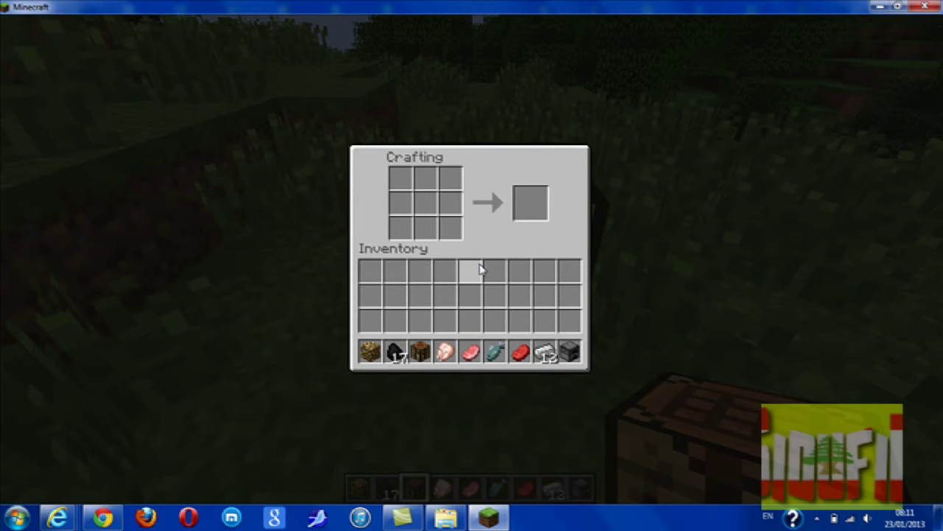
left_click(546, 352)
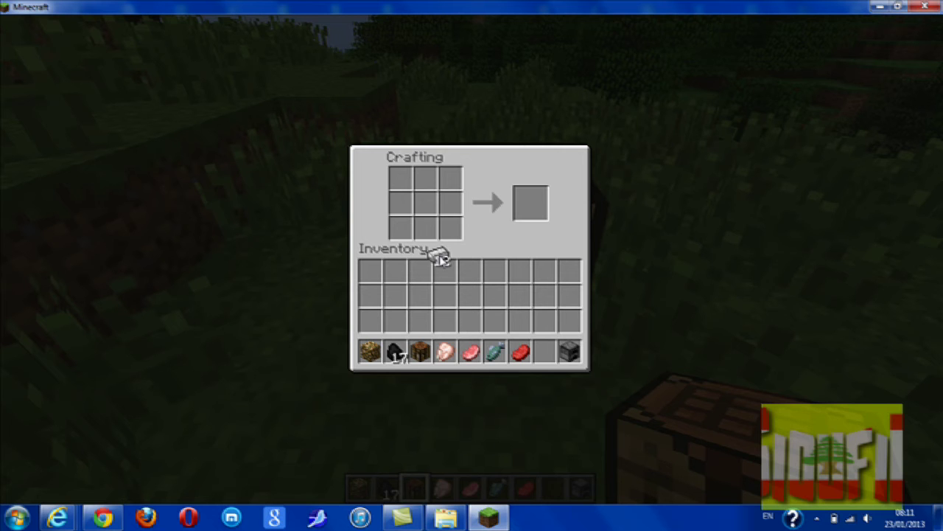
left_click(425, 229)
left_click(415, 231)
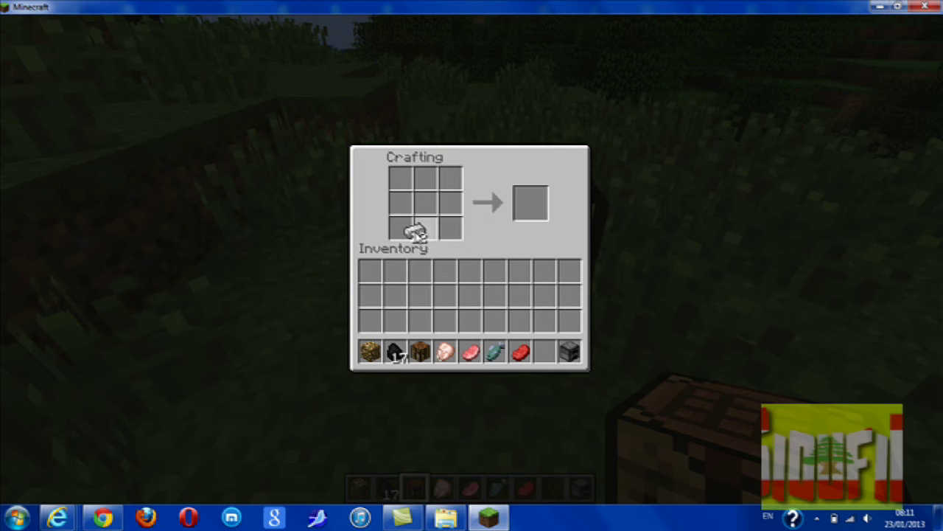
right_click(401, 230)
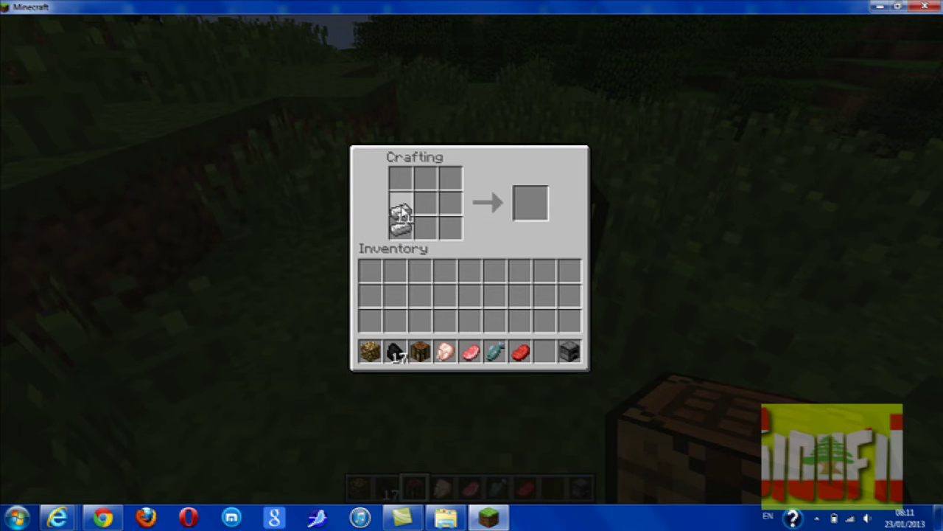
right_click(400, 205)
right_click(401, 180)
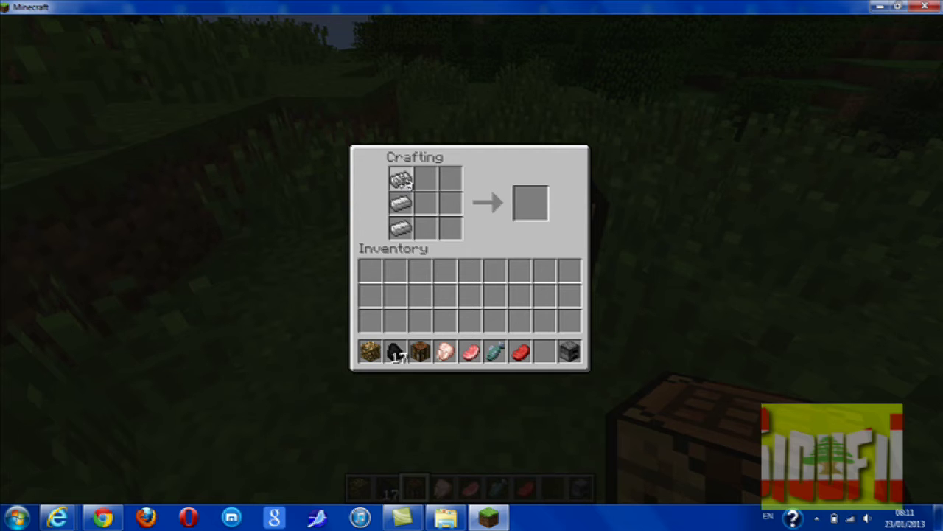
Complete the iron ring along the top row and right side, returning leftover iron.
right_click(427, 181)
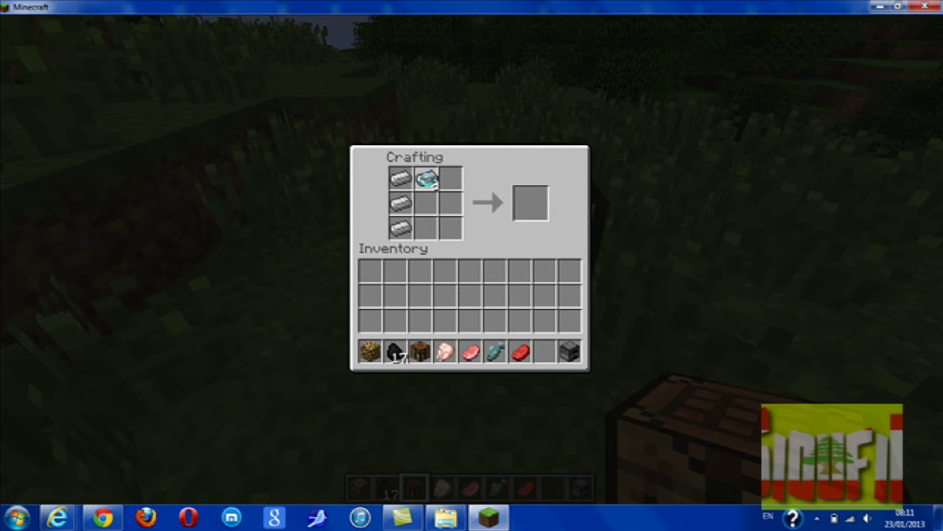
right_click(428, 179)
left_click(452, 178)
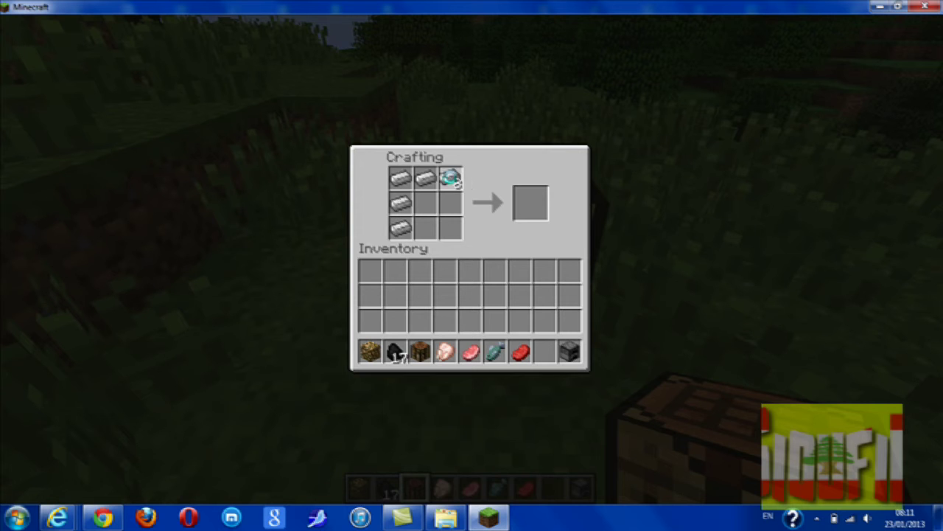
right_click(452, 180)
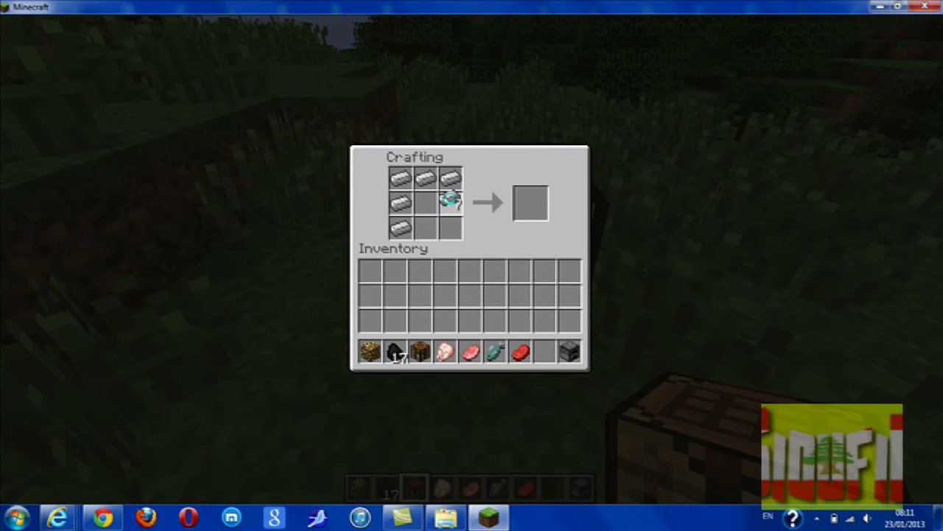
right_click(452, 203)
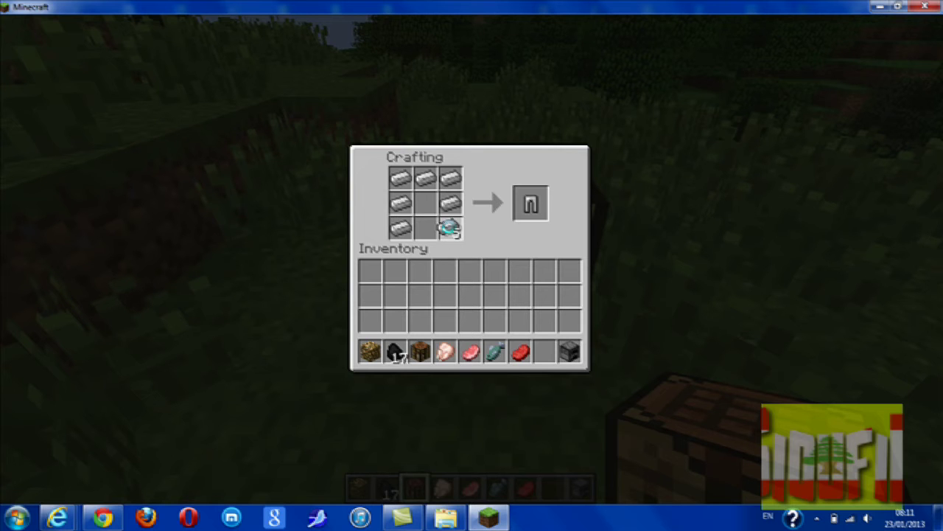
right_click(449, 228)
left_click(496, 297)
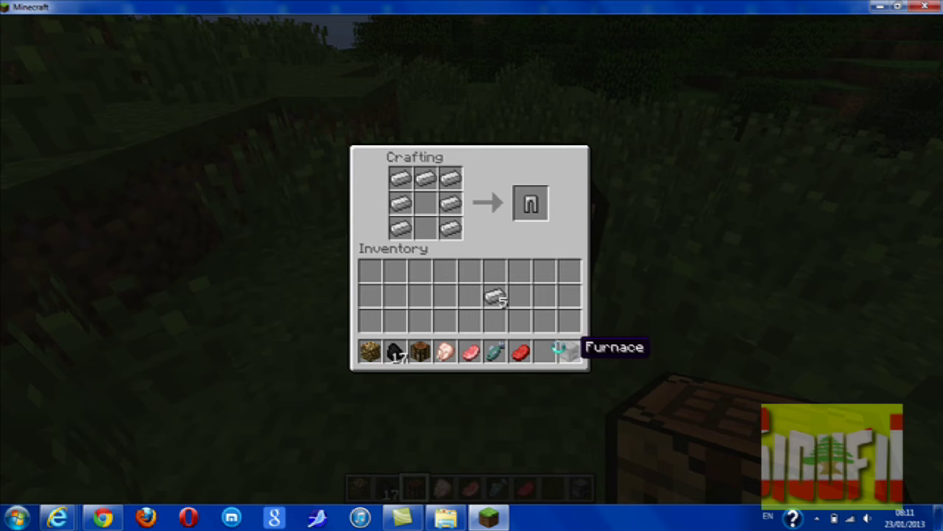
Put a furnace in the ring's centre and store the crafted BBQ in the hotbar.
left_click(568, 350)
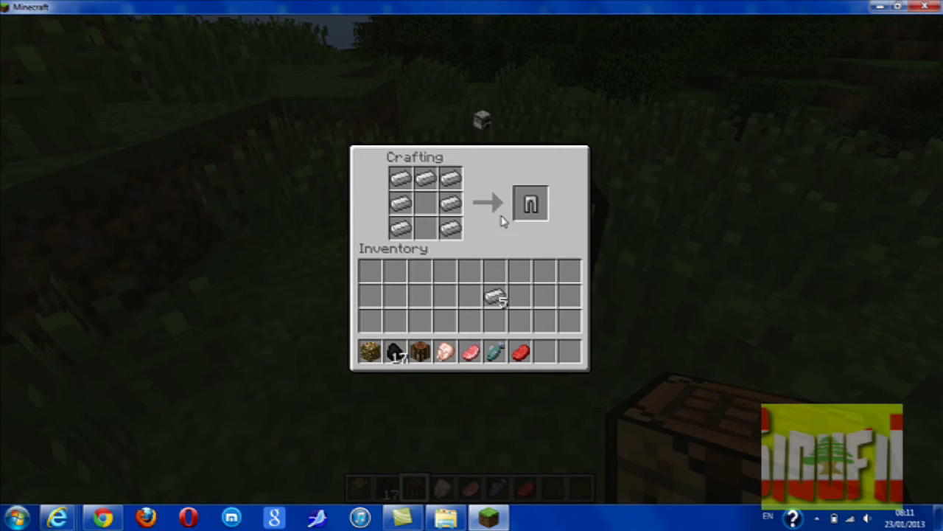
left_click(425, 202)
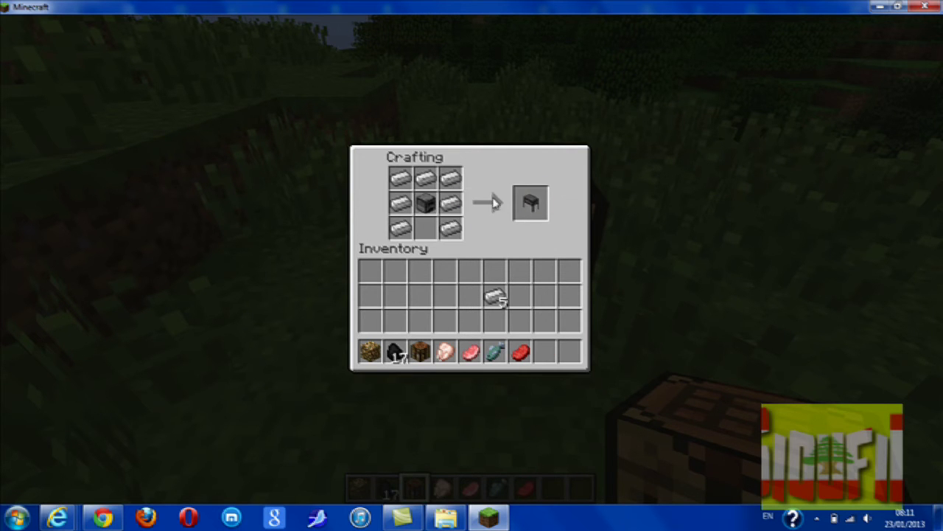
left_click(530, 201)
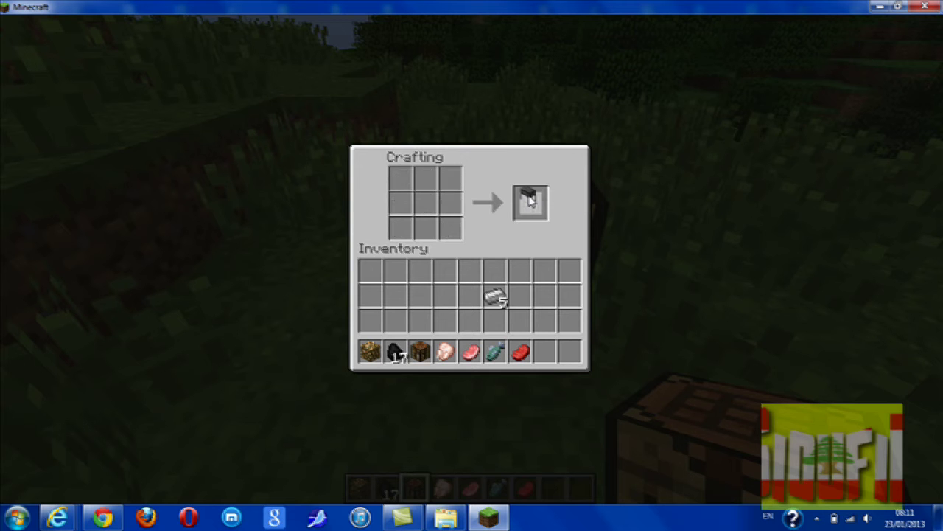
left_click(549, 352)
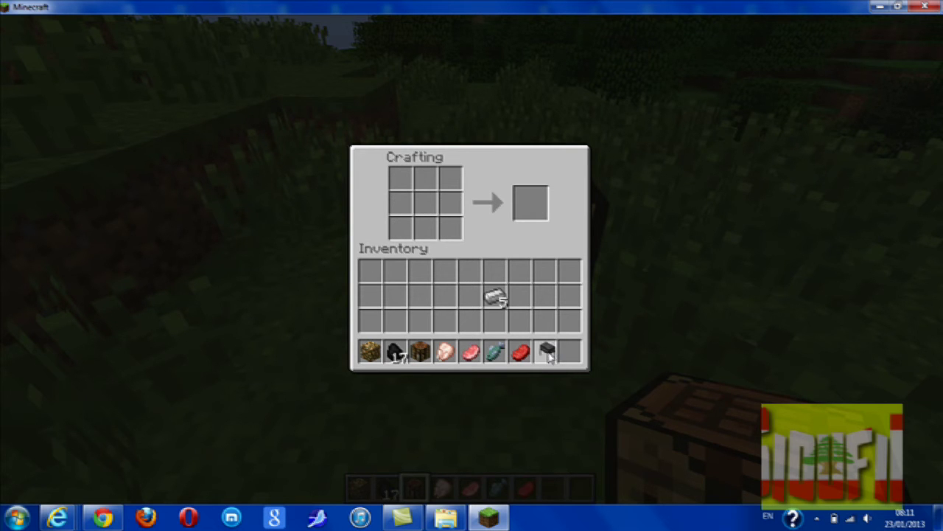
Replace the crafting table with a single BBQ placed on the grass.
key("Escape")
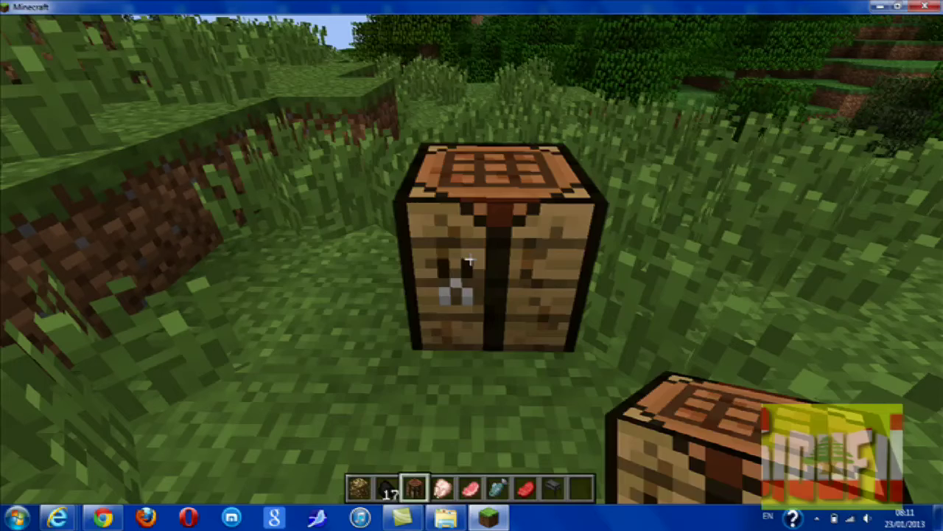
left_click(472, 258)
key("8")
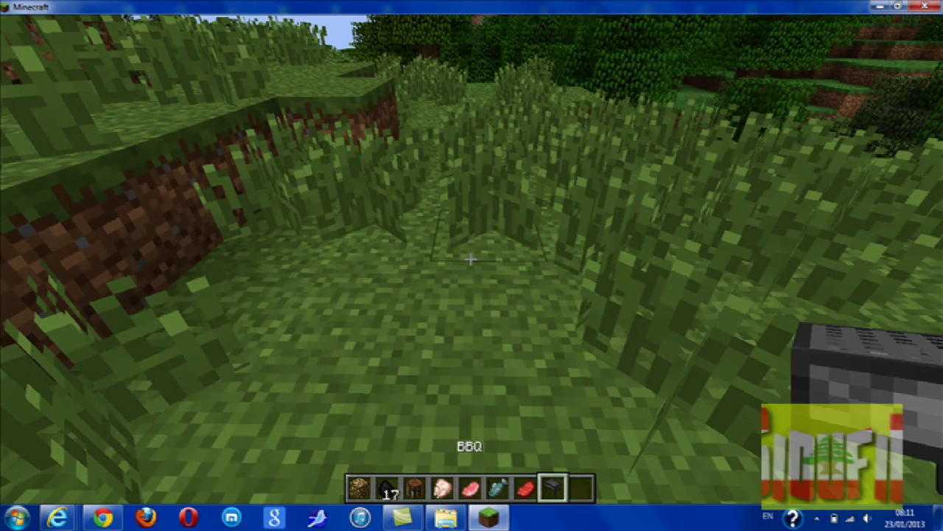
right_click(471, 260)
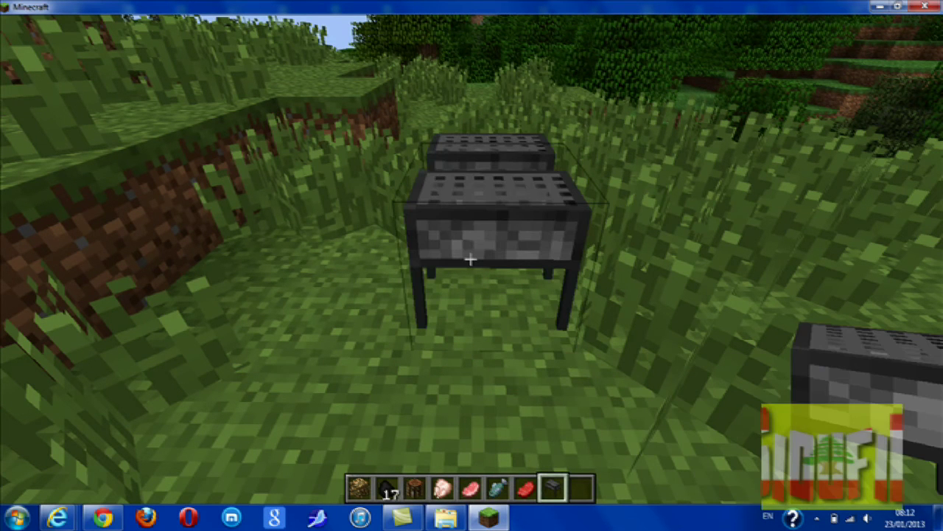
left_click(472, 259)
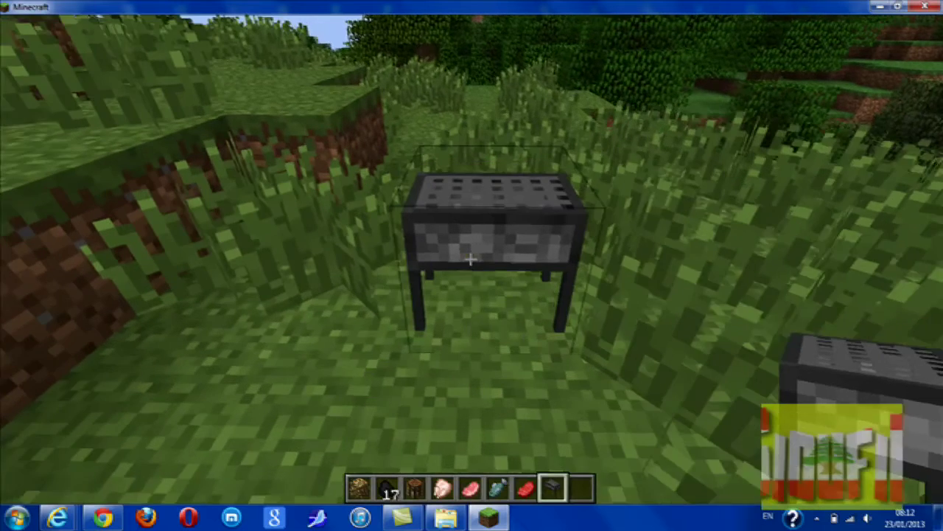
Fuel the BBQ with charcoal until its grill glows.
key("2")
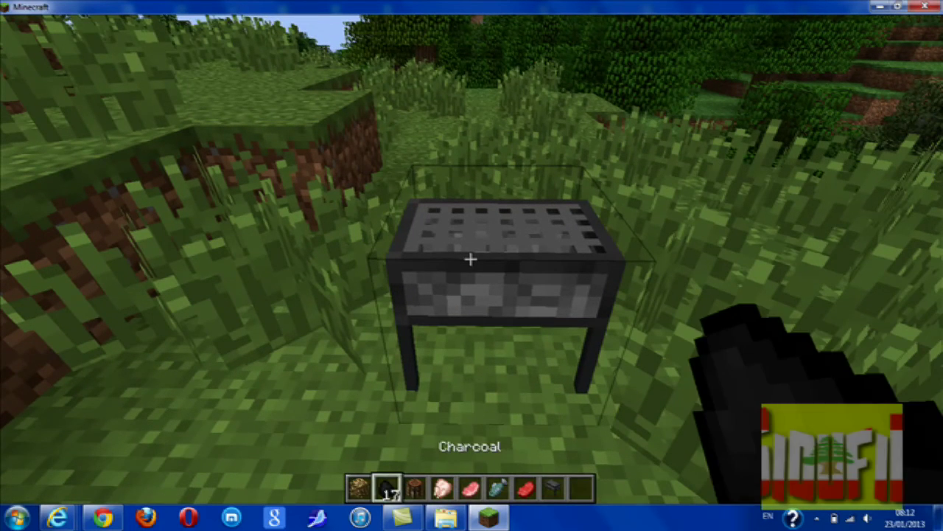
right_click(471, 259)
right_click(472, 259)
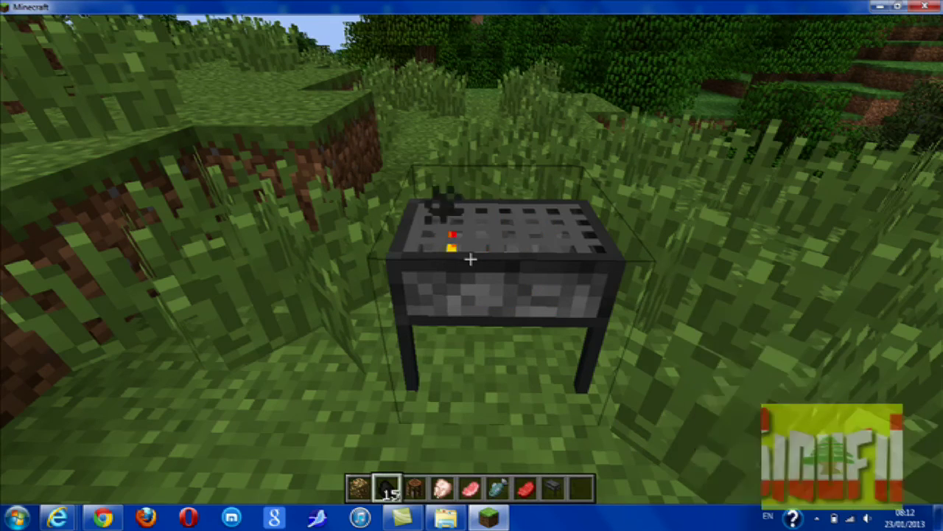
right_click(472, 259)
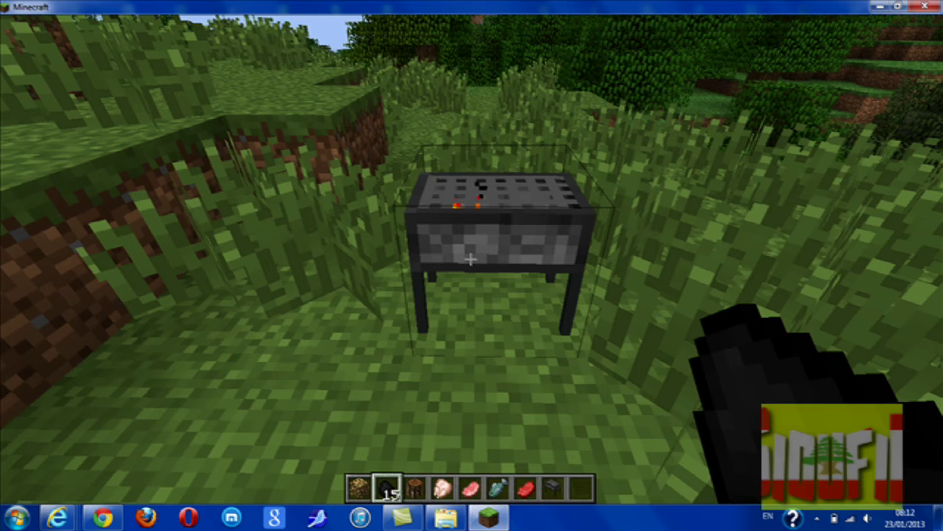
scroll(471, 260, "down", 1)
scroll(472, 259, "down", 1)
Put raw chicken, porkchop, fish and beef on the BBQ grill.
right_click(472, 259)
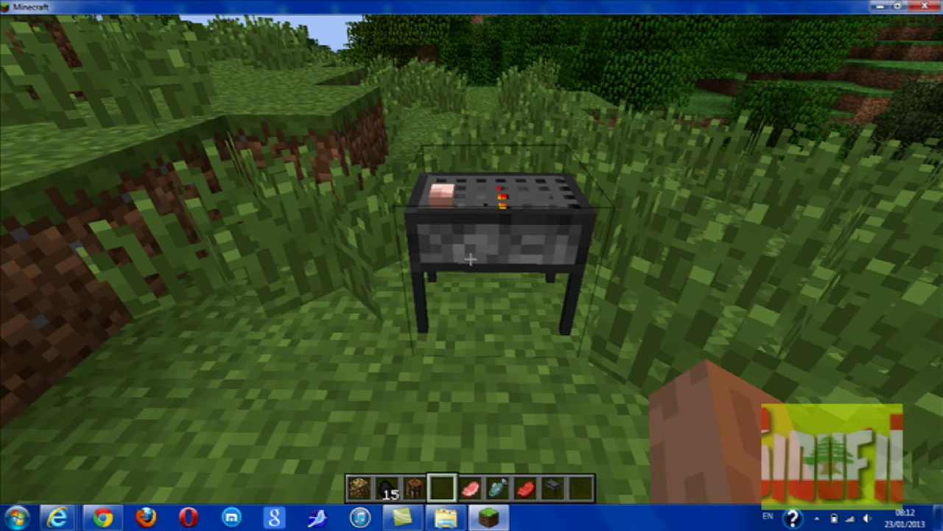
scroll(472, 260, "down", 1)
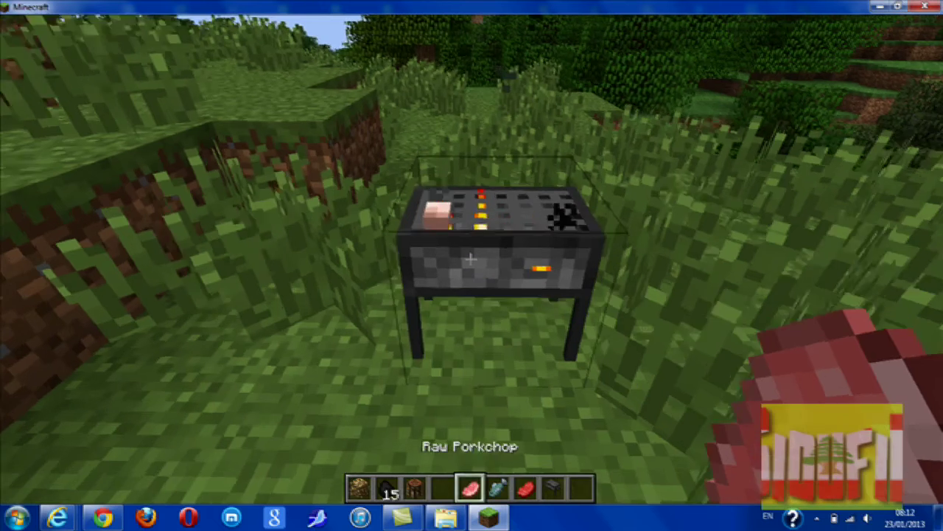
right_click(472, 260)
scroll(471, 259, "down", 1)
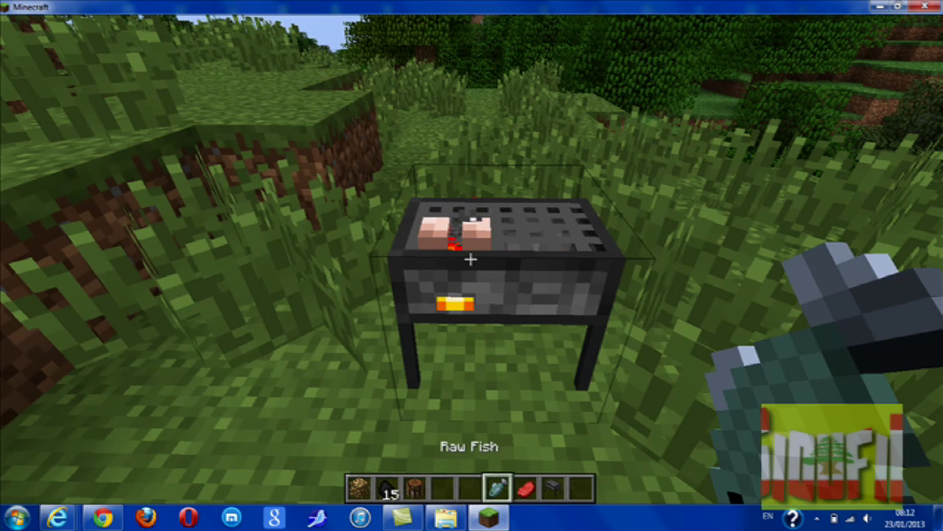
right_click(471, 259)
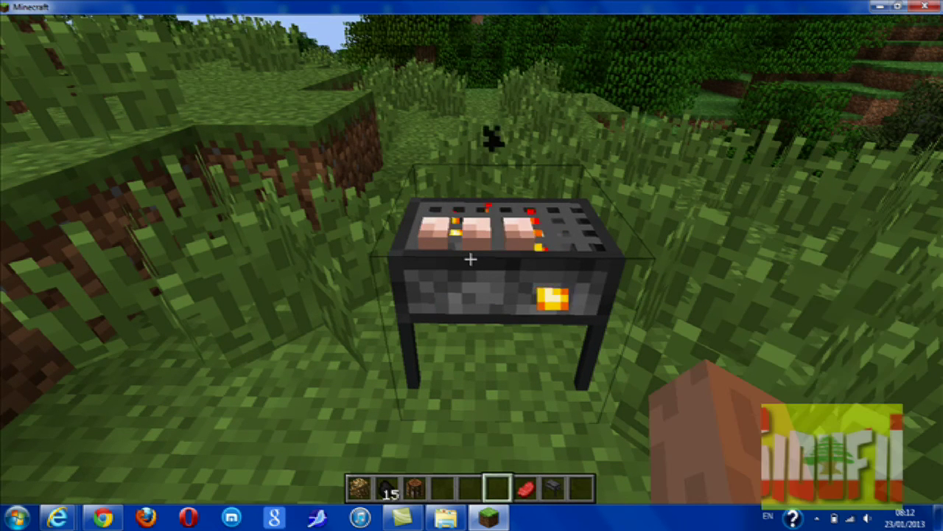
scroll(472, 259, "down", 1)
scroll(472, 259, "down", 1)
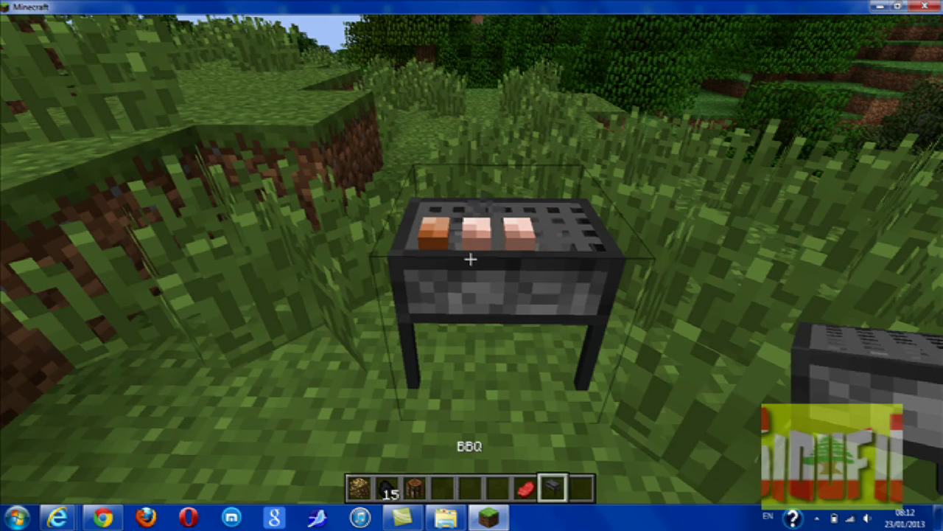
scroll(471, 259, "up", 1)
right_click(472, 260)
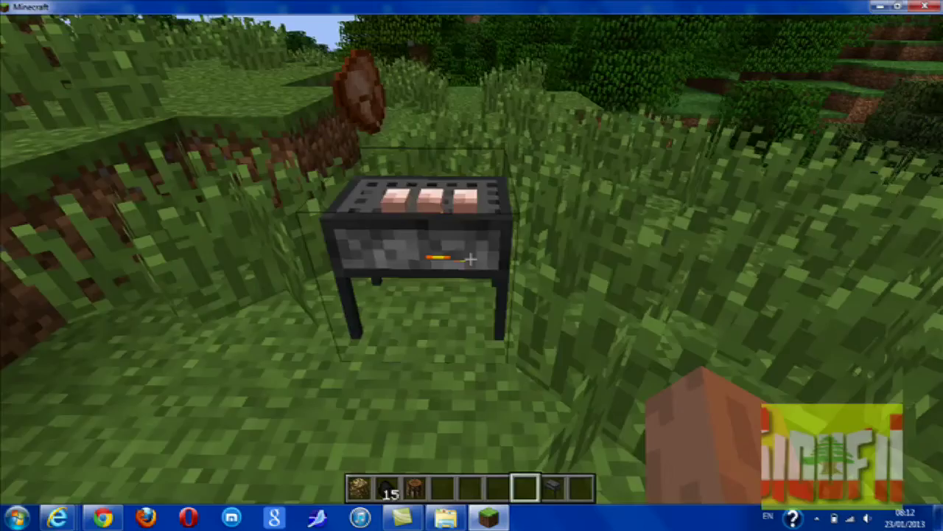
Walk around the grill to collect the cooked food drops, including cooked chicken.
key("w")
key("s")
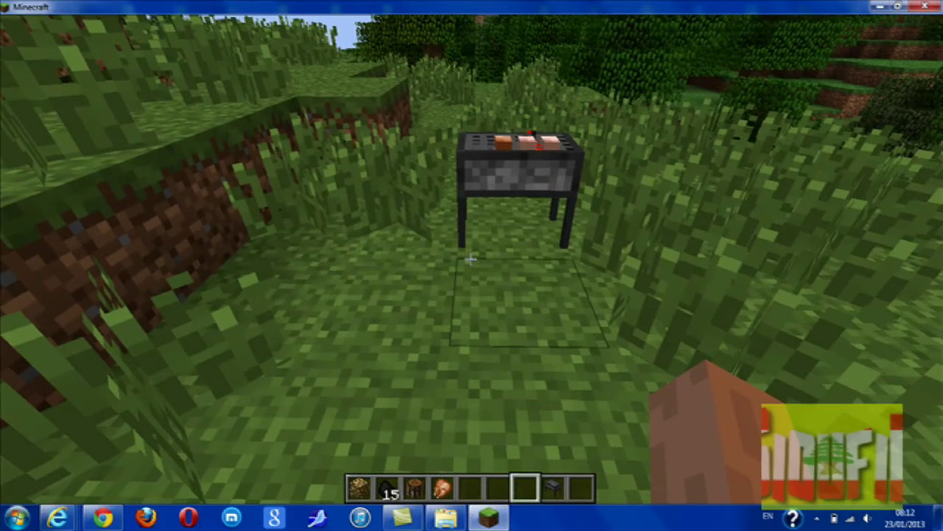
scroll(471, 259, "up", 3)
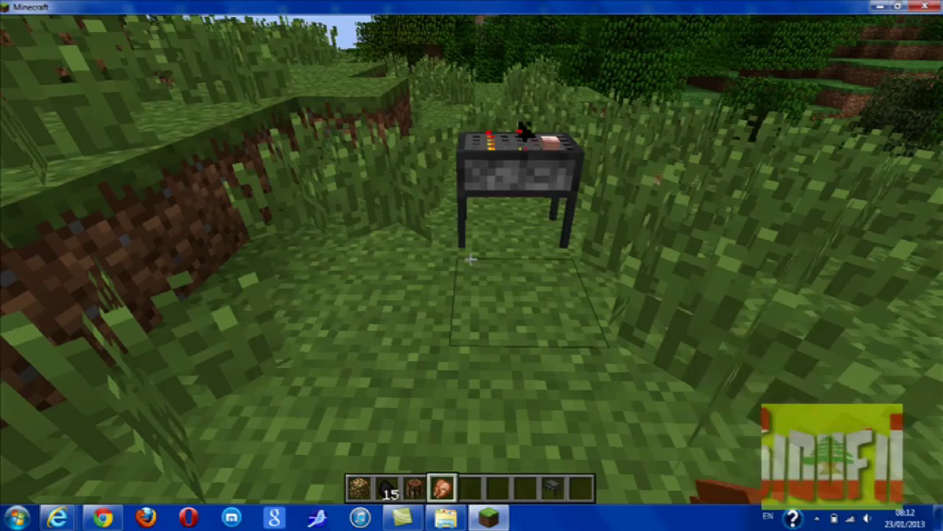
key("w")
key("w")
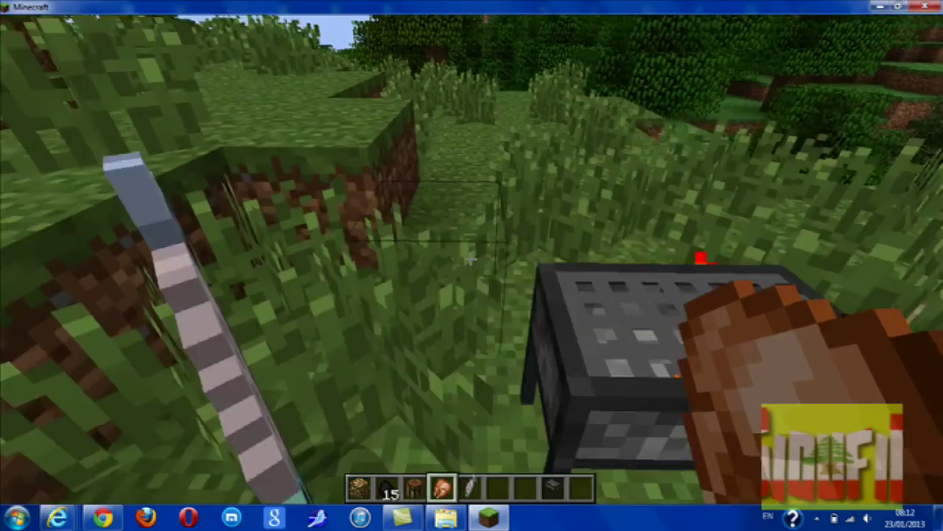
key("w")
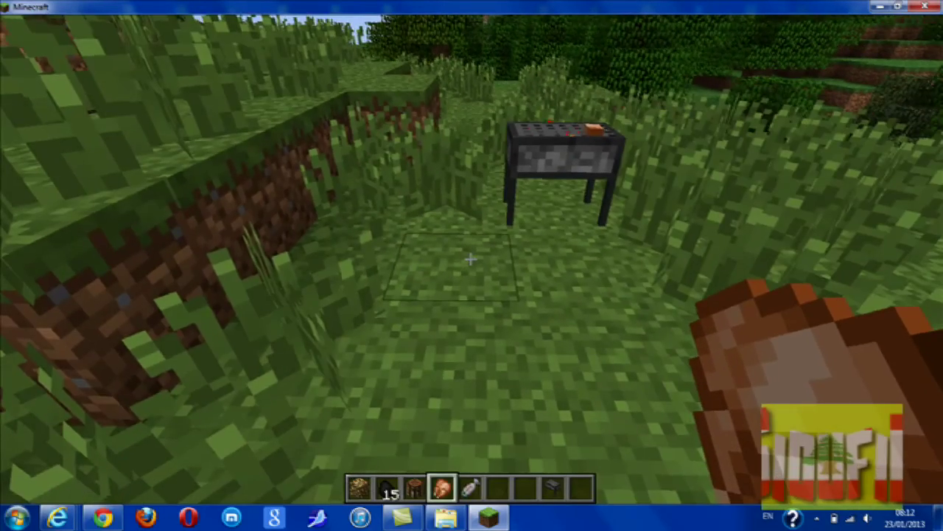
Collect the remaining cooked drops, then pause the game at the Game menu.
key("w")
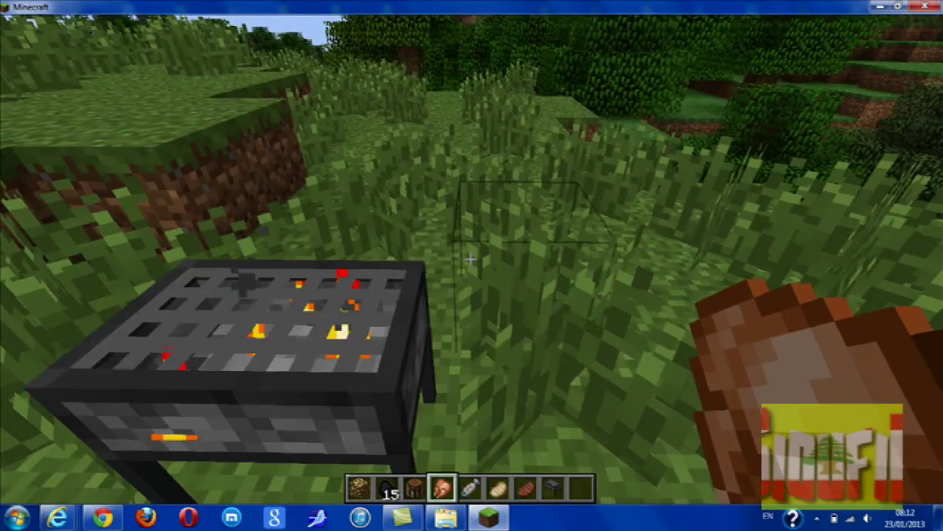
key("w")
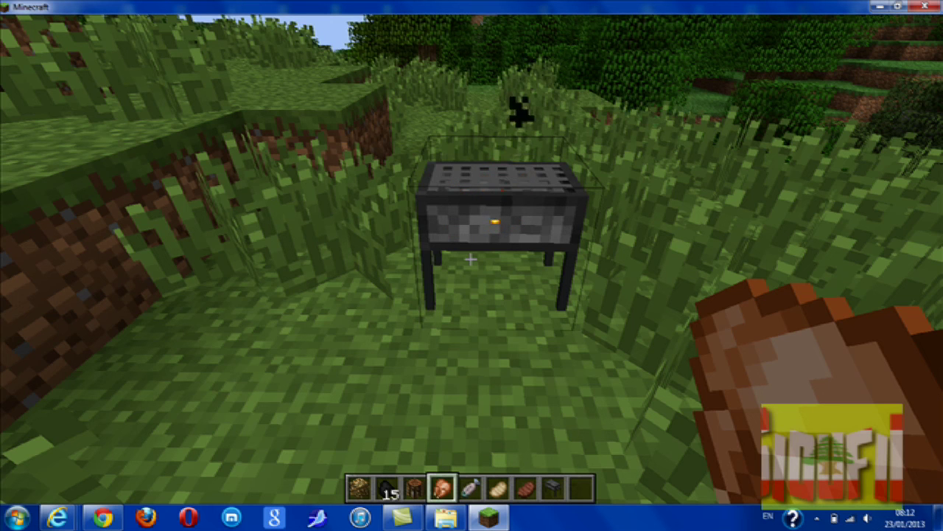
key("Escape")
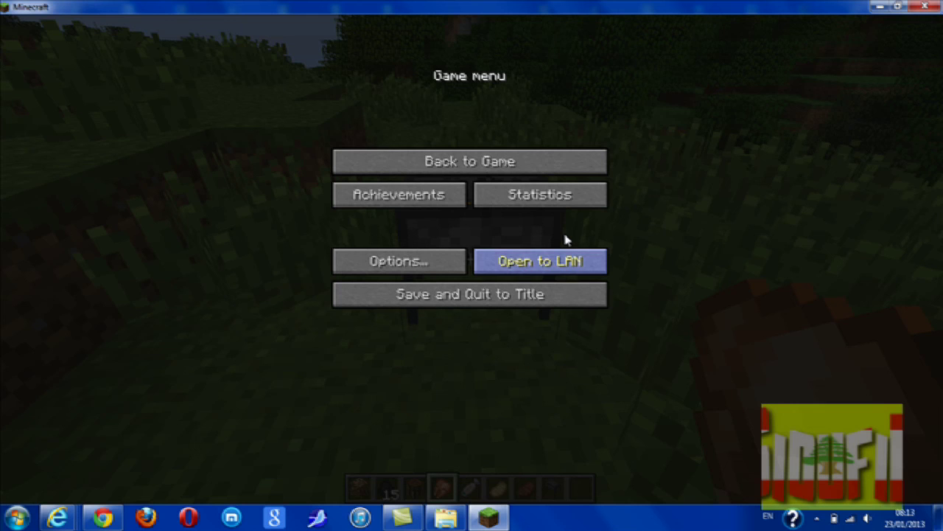